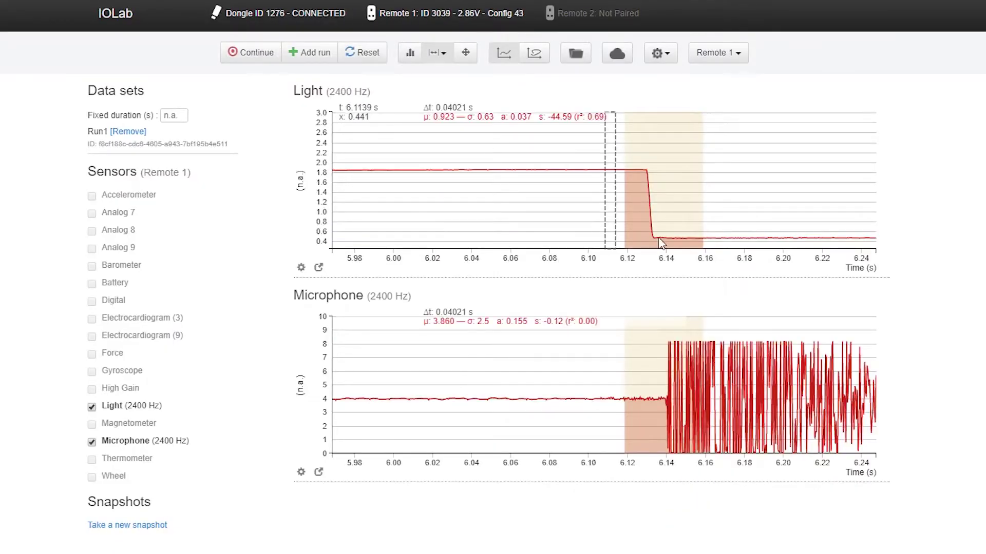
Step: Zoom the Light and Microphone graphs to 6.11–6.17 s and measure 6.132–6.139 s
drag(732, 241, 731, 241)
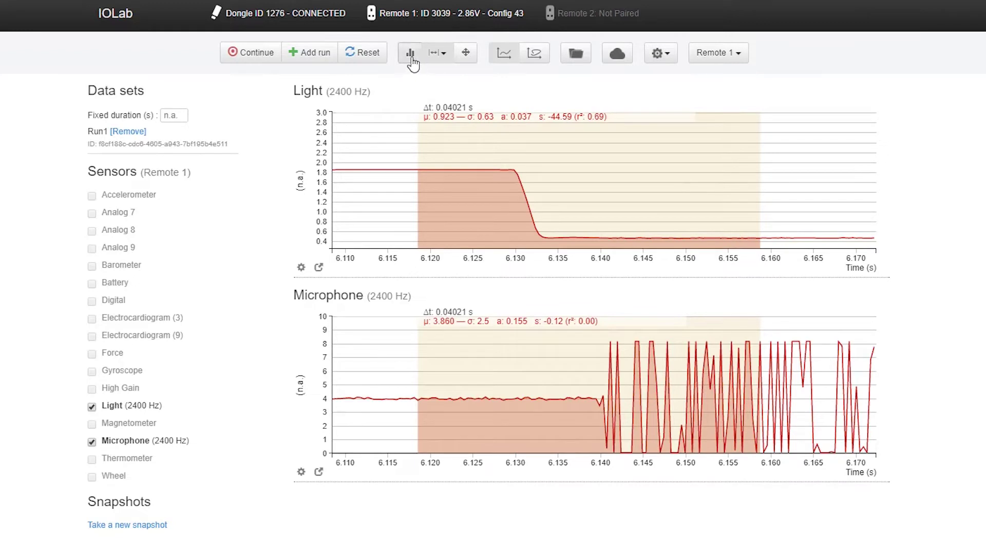
drag(539, 203, 600, 203)
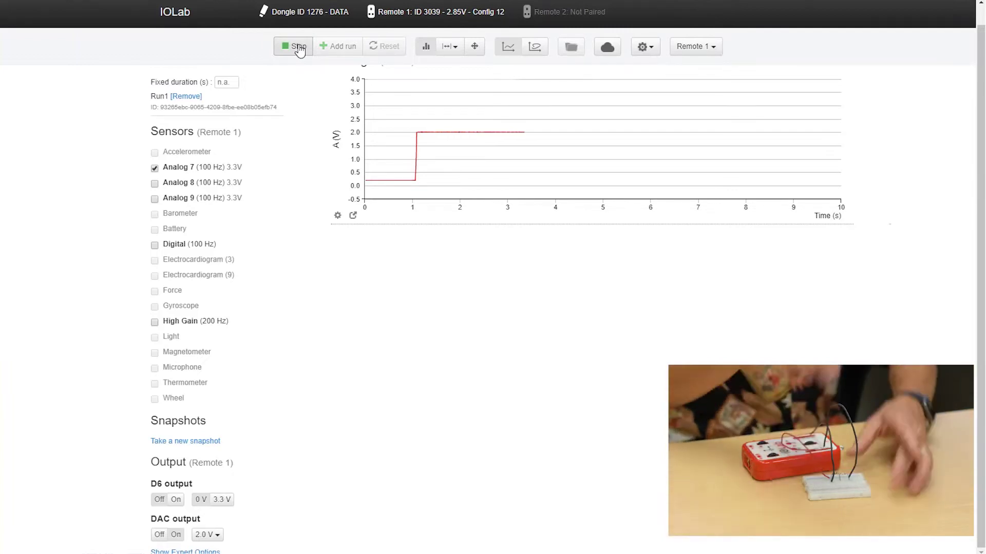
Step: Pause and resume the Analog 7 voltage recording twice, leaving it running
click(299, 49)
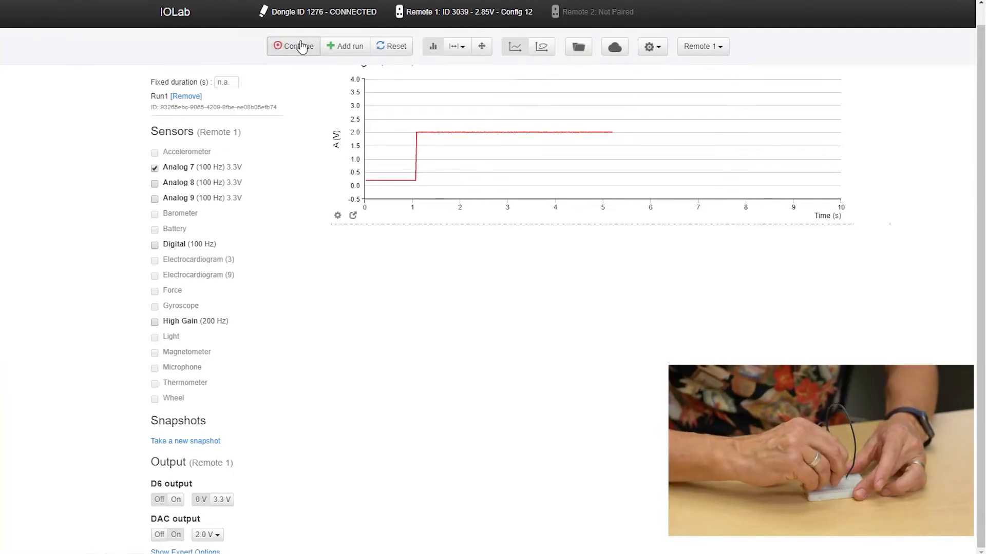
click(299, 46)
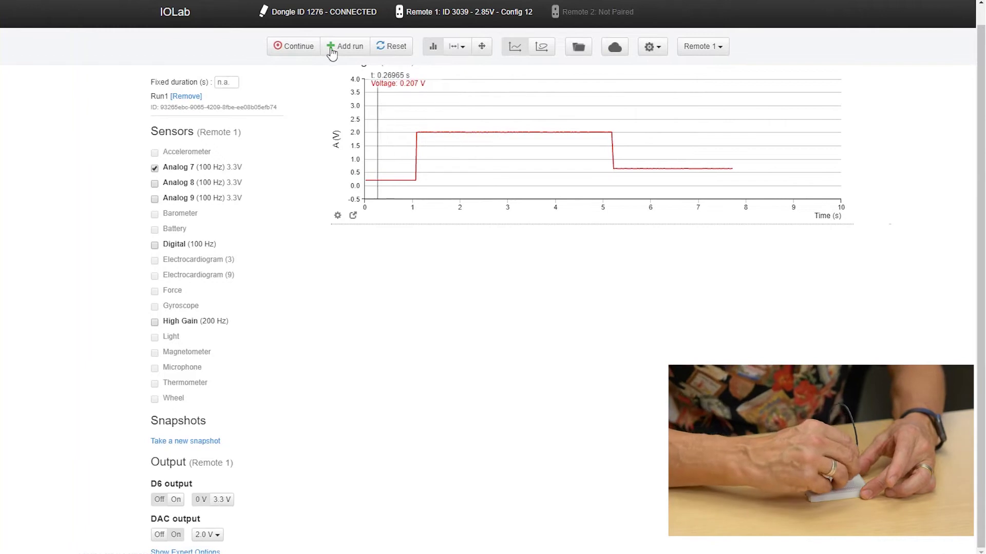
click(286, 48)
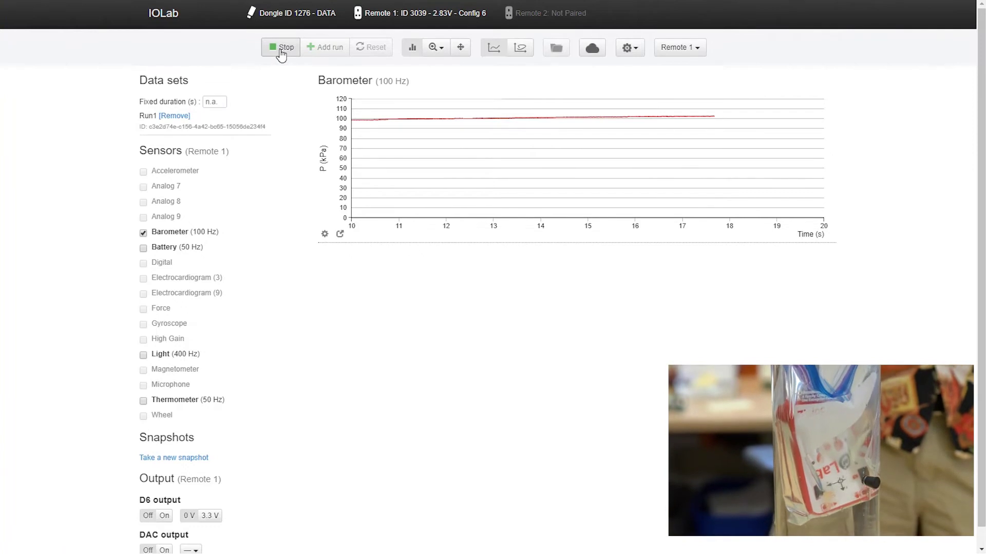
Step: Stop the barometer run and zoom onto the pressure bump, about 8–28 s and 92–112 kPa
click(281, 48)
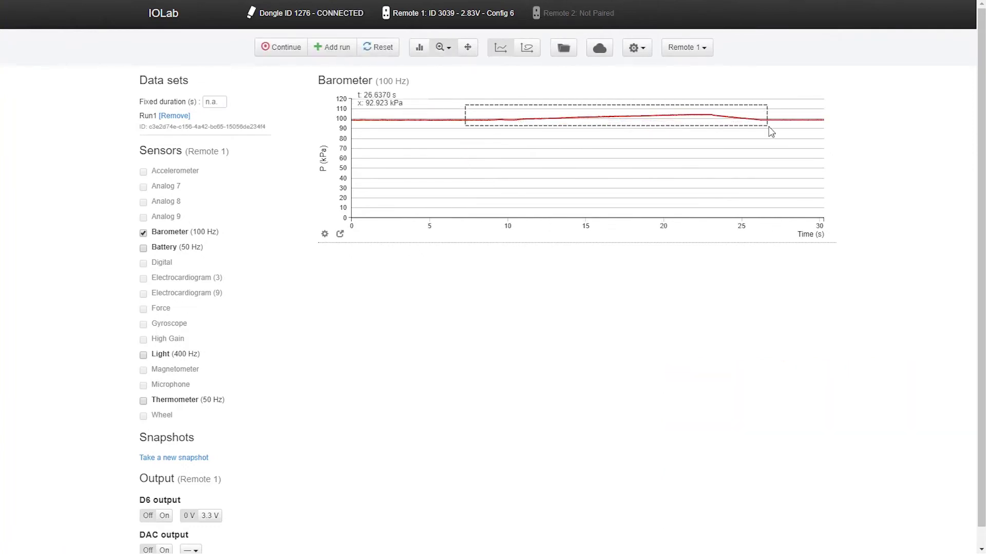
drag(800, 134, 800, 134)
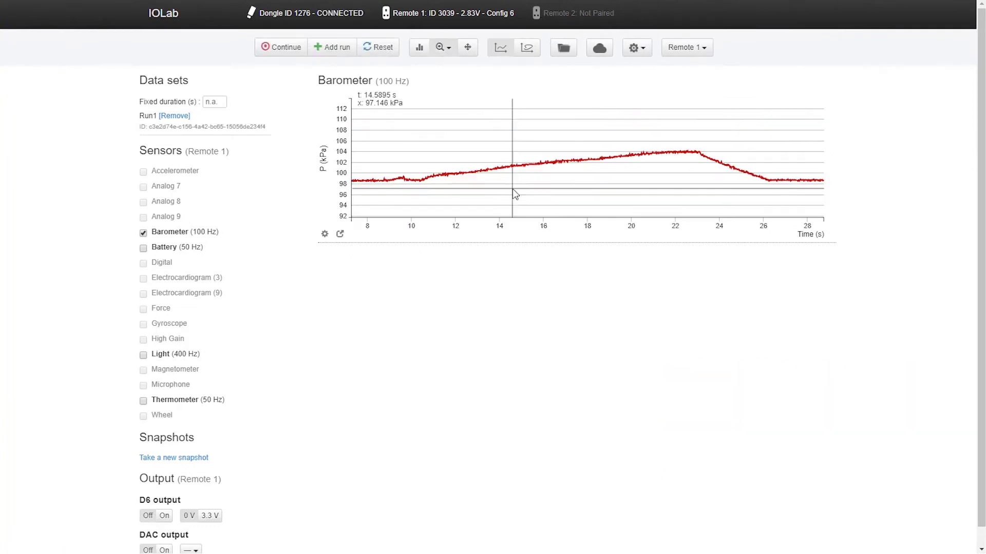